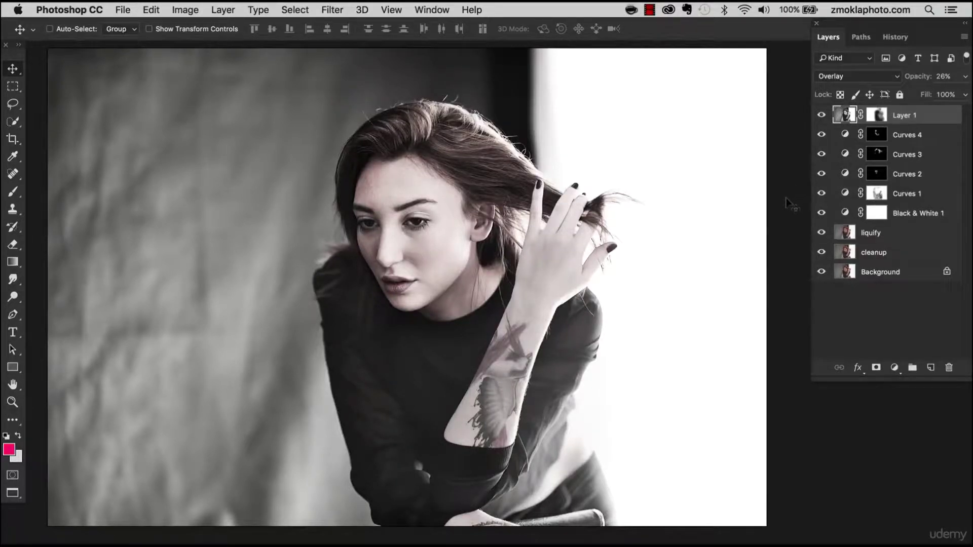
Zoom in two steps and pan so the model's whole face is centred in view
{"action": "key", "text": "super+plus"}
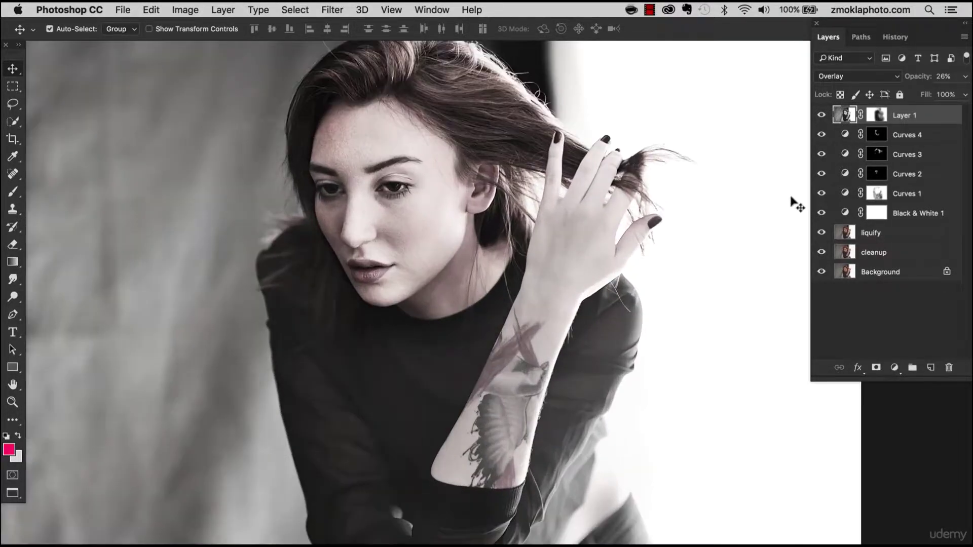
{"action": "key", "text": "super+plus"}
{"action": "mouse_move", "coordinate": [398, 129]}
{"action": "left_mouse_down"}
{"action": "mouse_move", "coordinate": [441, 148]}
{"action": "mouse_move", "coordinate": [513, 223]}
{"action": "mouse_move", "coordinate": [508, 243]}
{"action": "left_mouse_up"}
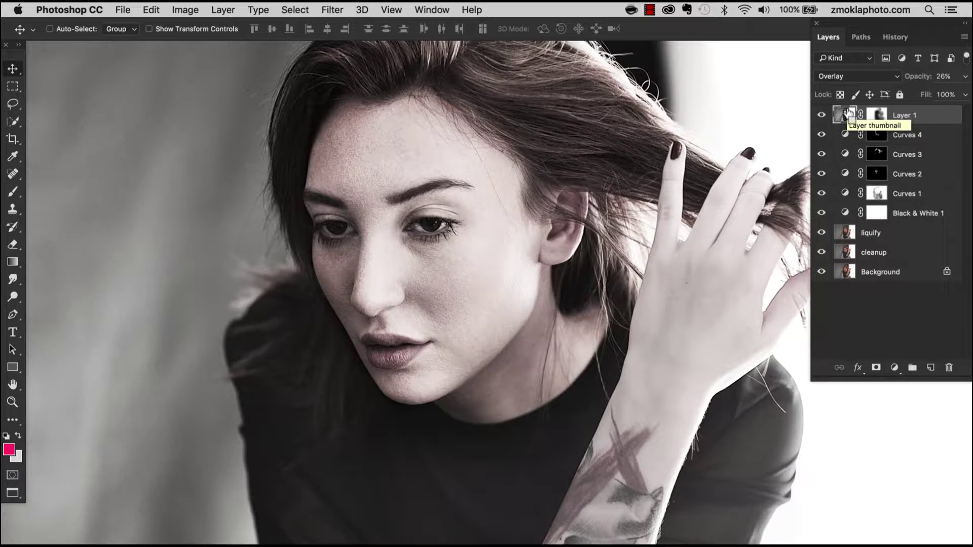
Stamp all visible layers into a new Layer 2 and set its blend mode to Overlay
{"action": "key", "text": "super+alt+shift+e"}
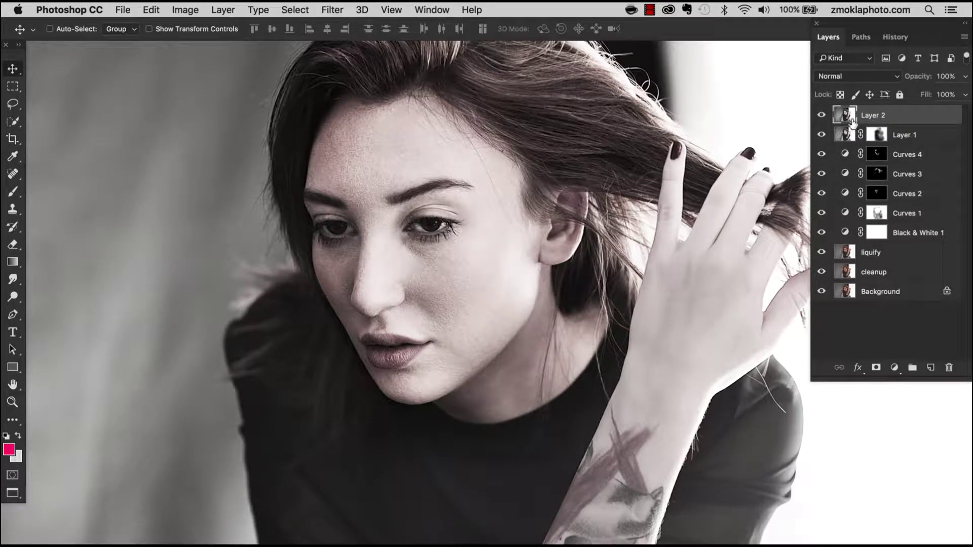
{"action": "scroll", "coordinate": [678, 136], "scroll_direction": "up", "scroll_amount": 2}
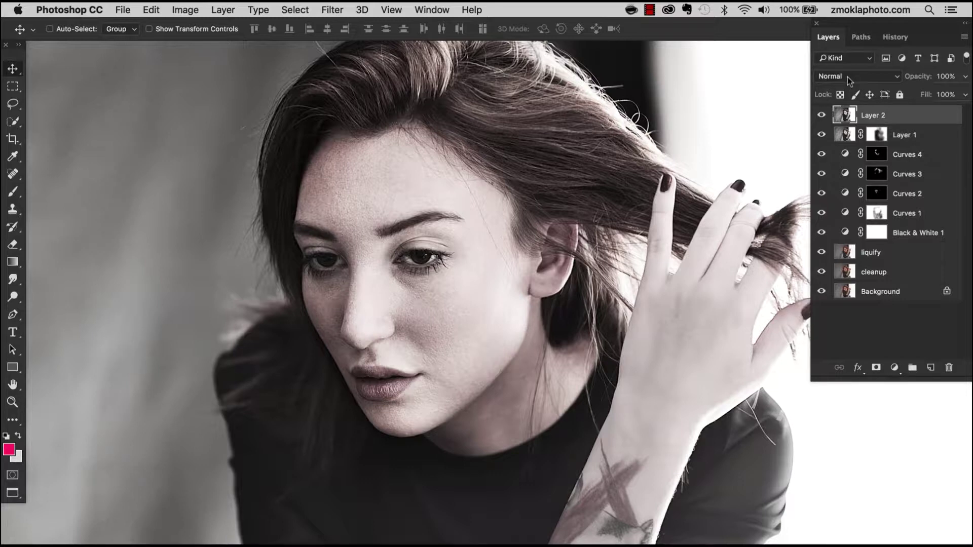
{"action": "left_click", "coordinate": [849, 76]}
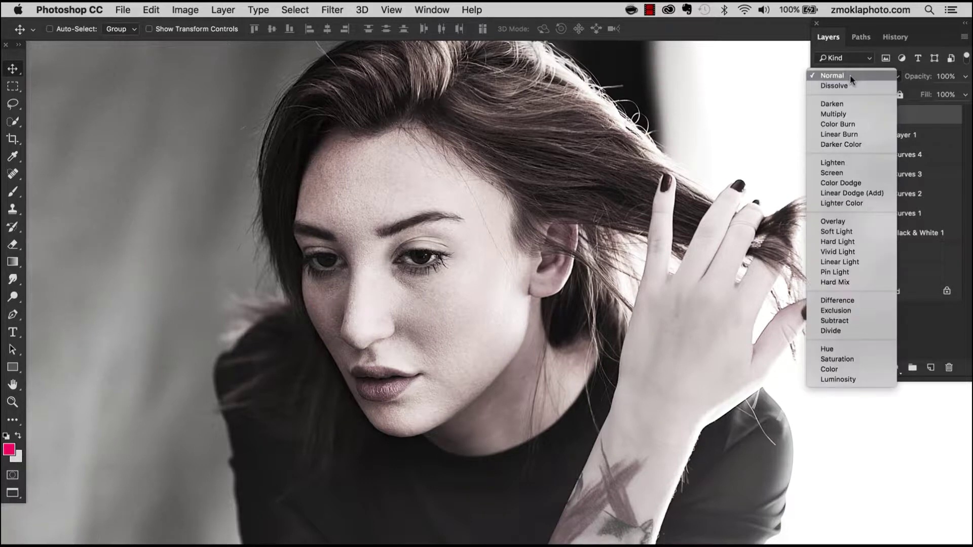
{"action": "left_click", "coordinate": [846, 221]}
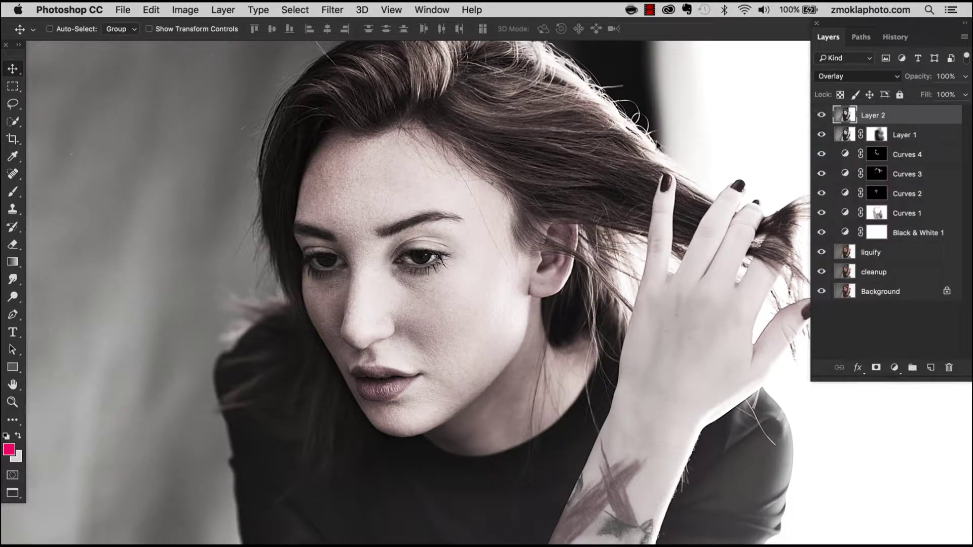
{"action": "left_click", "coordinate": [332, 11]}
{"action": "mouse_move", "coordinate": [342, 285]}
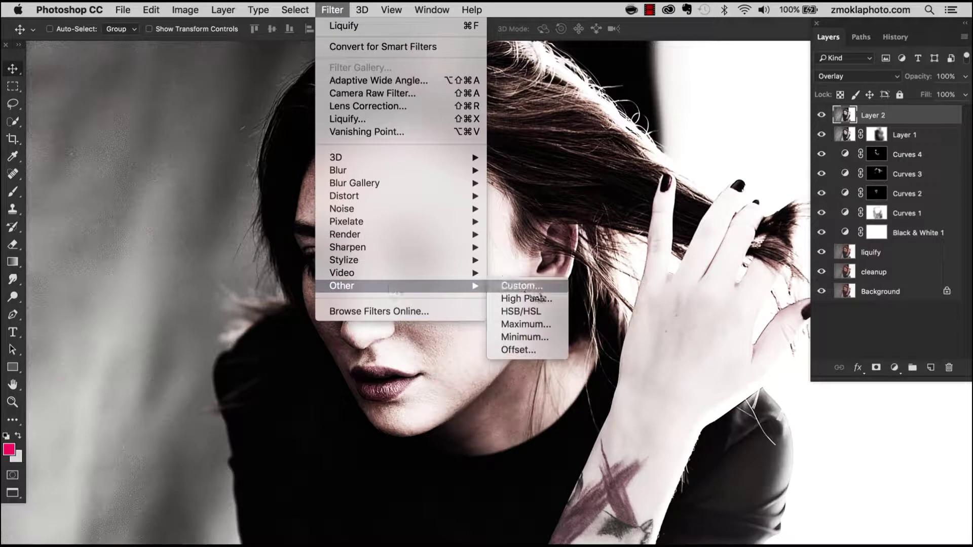
Apply a High Pass filter with a 1.5-pixel radius to Layer 2
{"action": "left_click", "coordinate": [537, 298]}
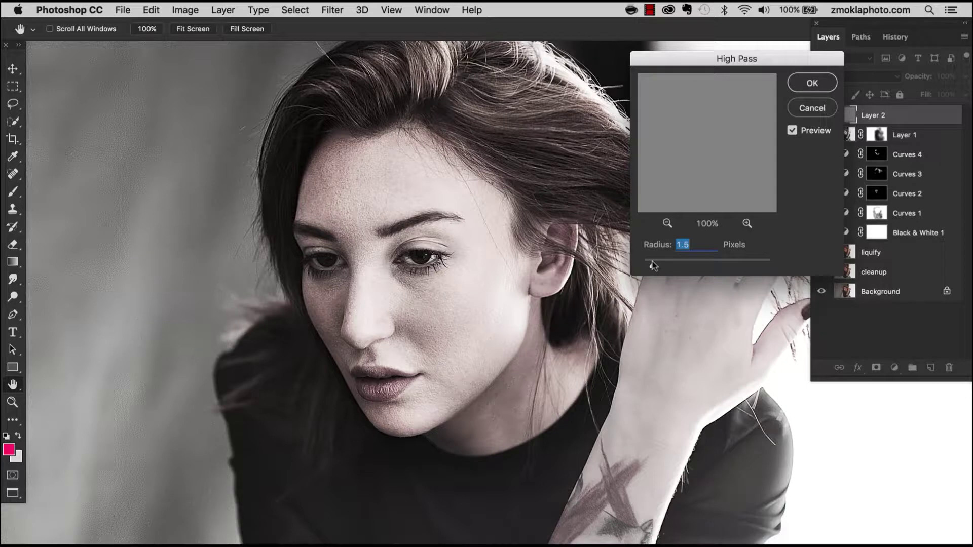
{"action": "left_click", "coordinate": [809, 84]}
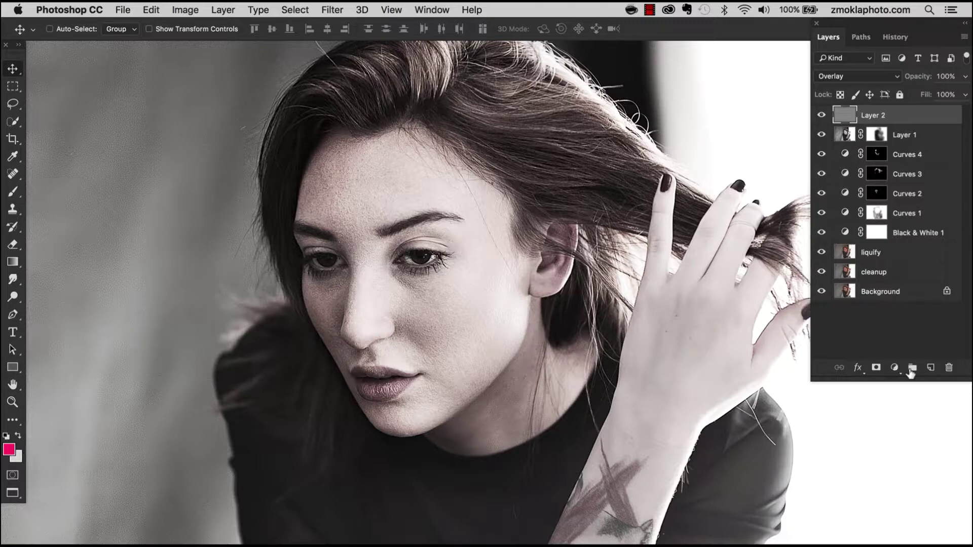
Hide Layer 2 behind a black mask and set up a white 800-pixel brush
{"action": "left_click", "coordinate": [876, 368], "text": "alt"}
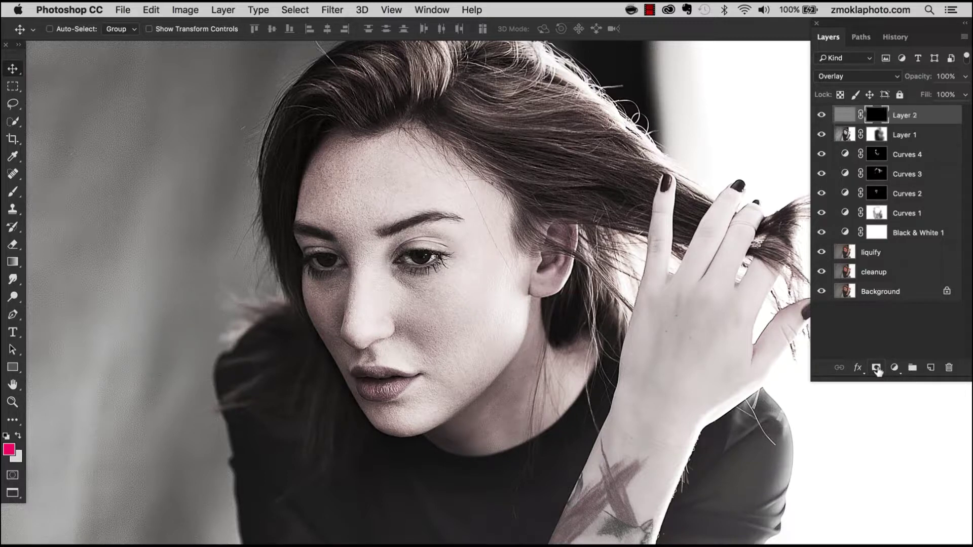
{"action": "key", "text": "d"}
{"action": "key", "text": "b"}
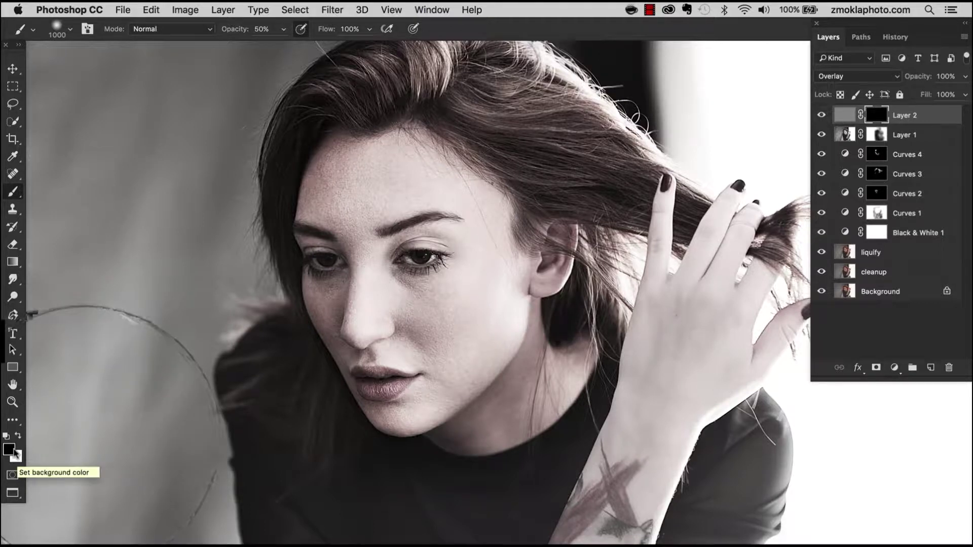
{"action": "key", "text": "x"}
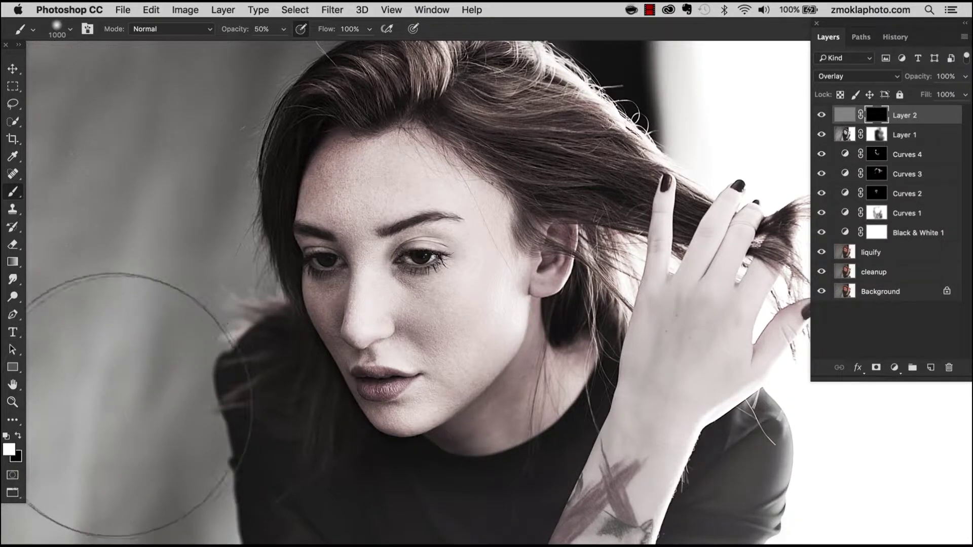
{"action": "key", "text": "bracketleft"}
{"action": "key", "text": "bracketleft"}
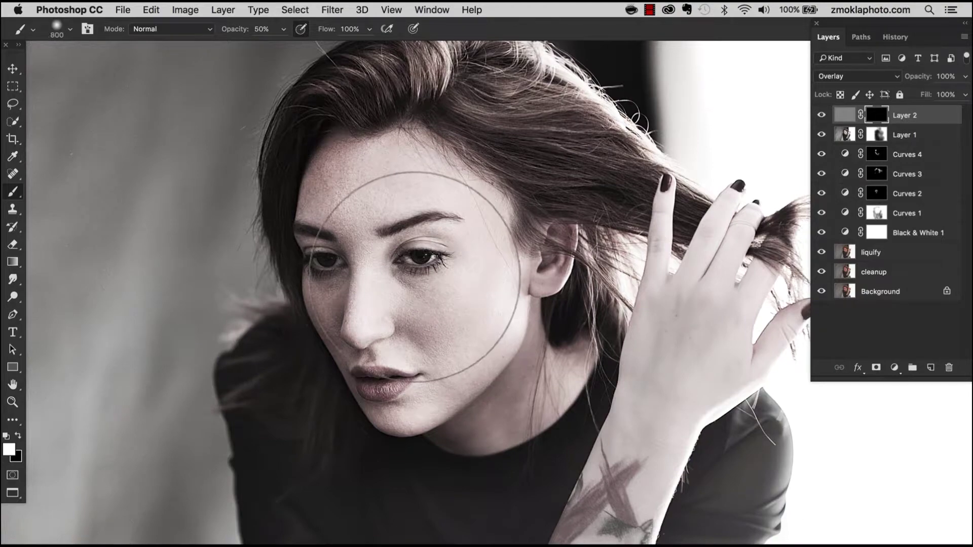
{"action": "key", "text": "bracketleft"}
{"action": "key", "text": "bracketleft"}
{"action": "key", "text": "bracketleft"}
{"action": "key", "text": "bracketleft"}
{"action": "key", "text": "bracketleft"}
{"action": "key", "text": "bracketleft"}
{"action": "key", "text": "bracketleft"}
{"action": "key", "text": "bracketleft"}
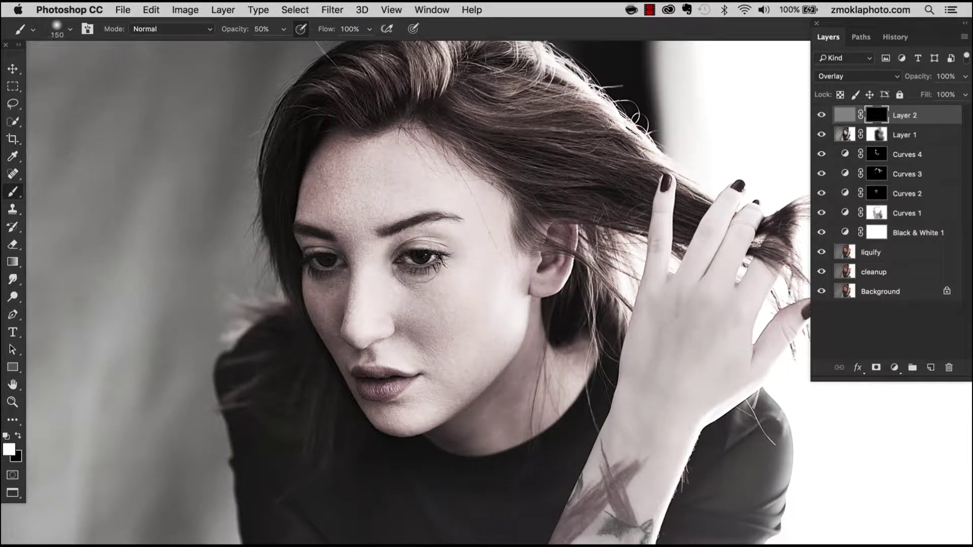
{"action": "key", "text": "bracketleft"}
{"action": "key", "text": "ctrl+plus"}
{"action": "key", "text": "ctrl+plus"}
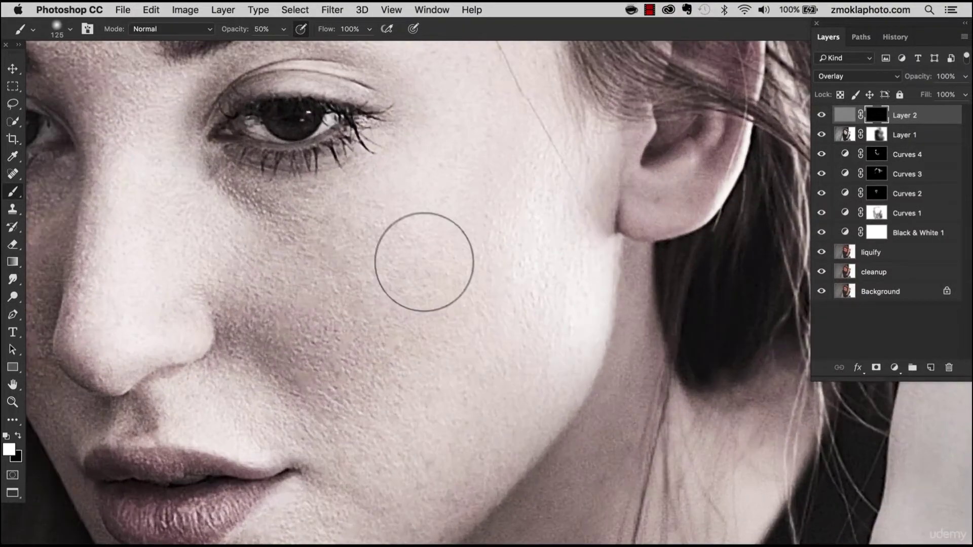
{"action": "left_click_drag", "start_coordinate": [351, 238], "coordinate": [524, 351]}
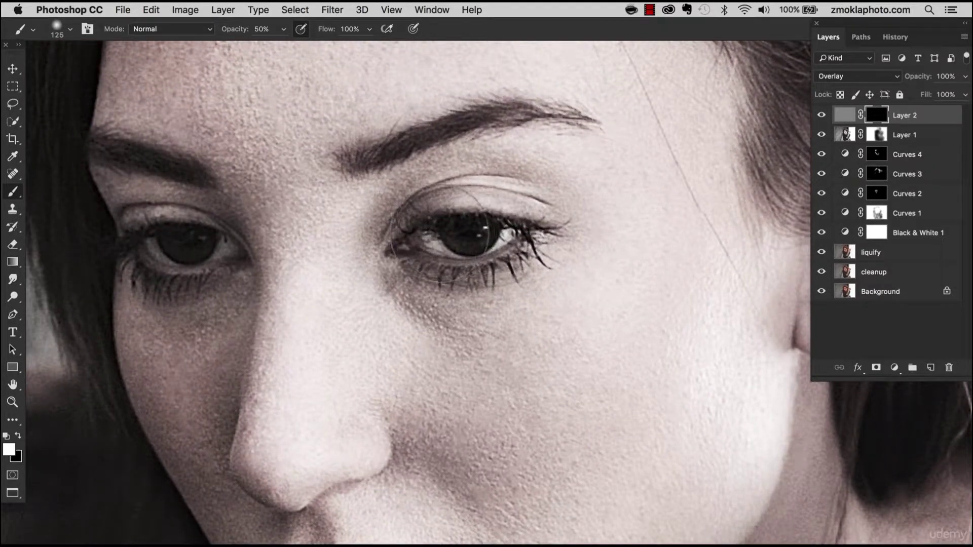
{"action": "key", "text": "bracketleft"}
{"action": "key", "text": "bracketleft"}
{"action": "key", "text": "ctrl+minus"}
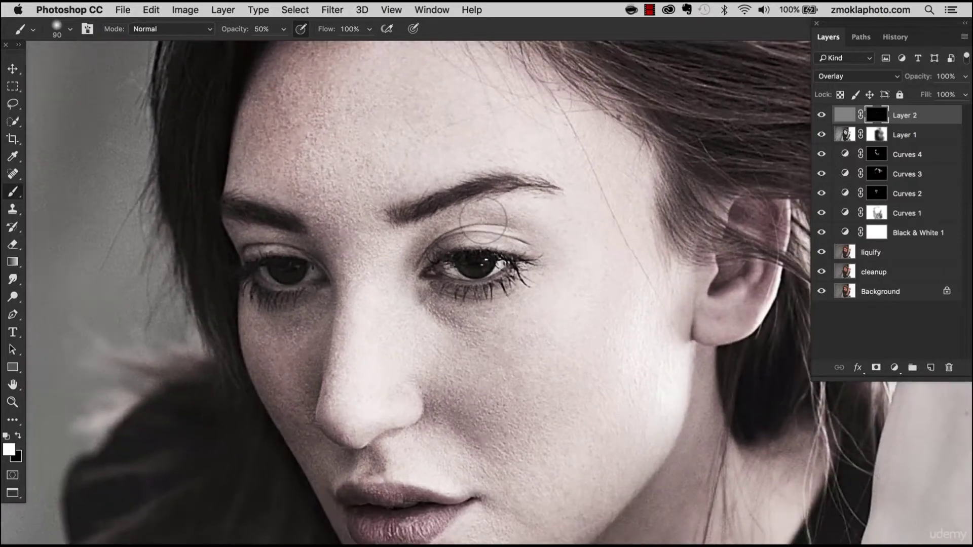
{"action": "key", "text": "bracketright"}
{"action": "key", "text": "bracketright"}
{"action": "key", "text": "ctrl+minus"}
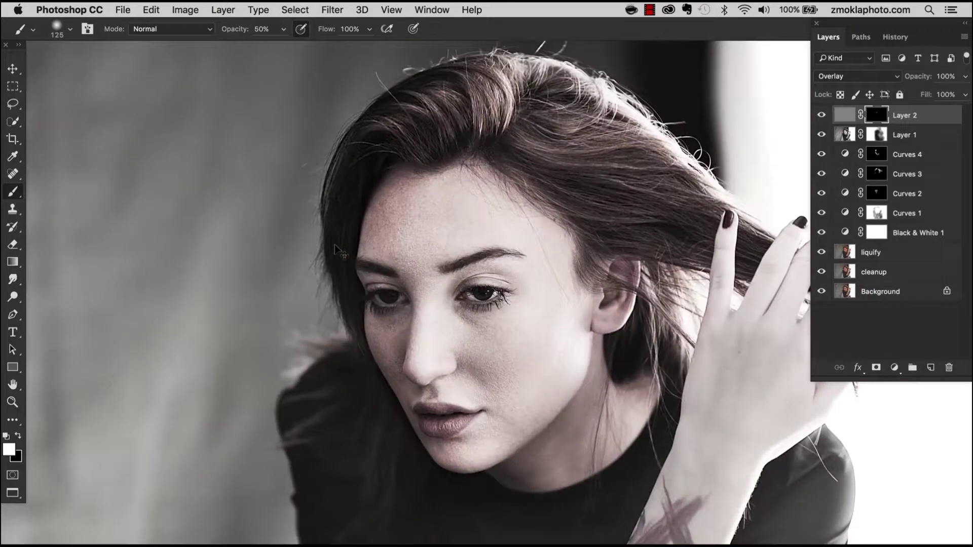
{"action": "key", "text": "bracketright"}
{"action": "key", "text": "bracketright"}
{"action": "key", "text": "bracketright"}
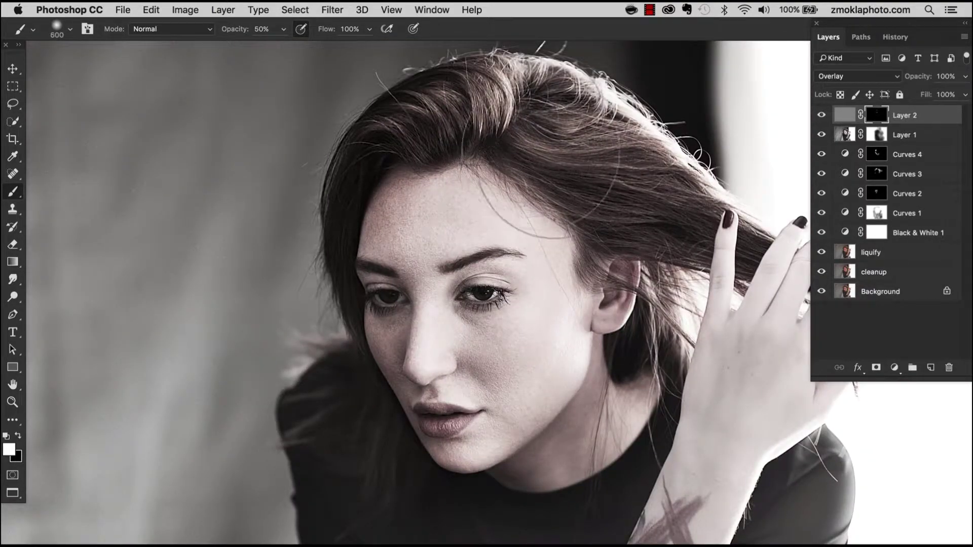
{"action": "key", "text": "bracketright"}
Shrink the brush to 500 px and paint white over the tattooed forearm in the mask
{"action": "scroll", "coordinate": [583, 205], "scroll_direction": "down", "scroll_amount": 5}
{"action": "scroll", "coordinate": [583, 205], "scroll_direction": "right", "scroll_amount": 3}
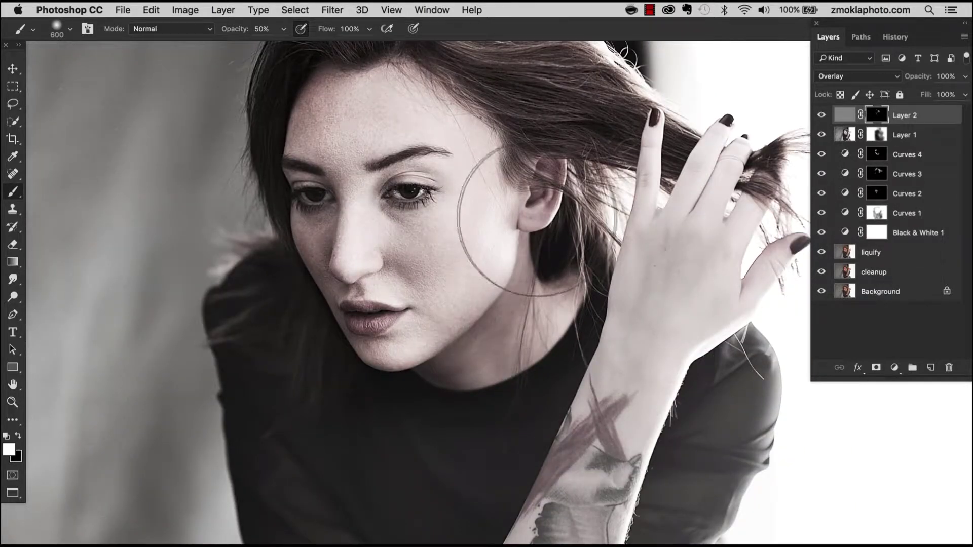
{"action": "scroll", "coordinate": [487, 228], "scroll_direction": "down", "scroll_amount": 8}
{"action": "scroll", "coordinate": [486, 228], "scroll_direction": "right", "scroll_amount": 3}
{"action": "key", "text": "bracketleft"}
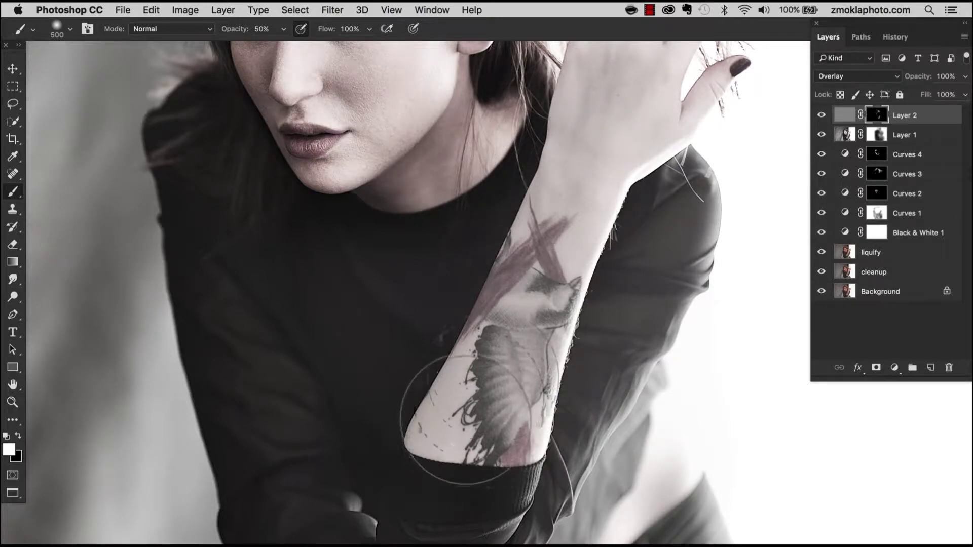
{"action": "left_click_drag", "start_coordinate": [456, 402], "coordinate": [509, 428]}
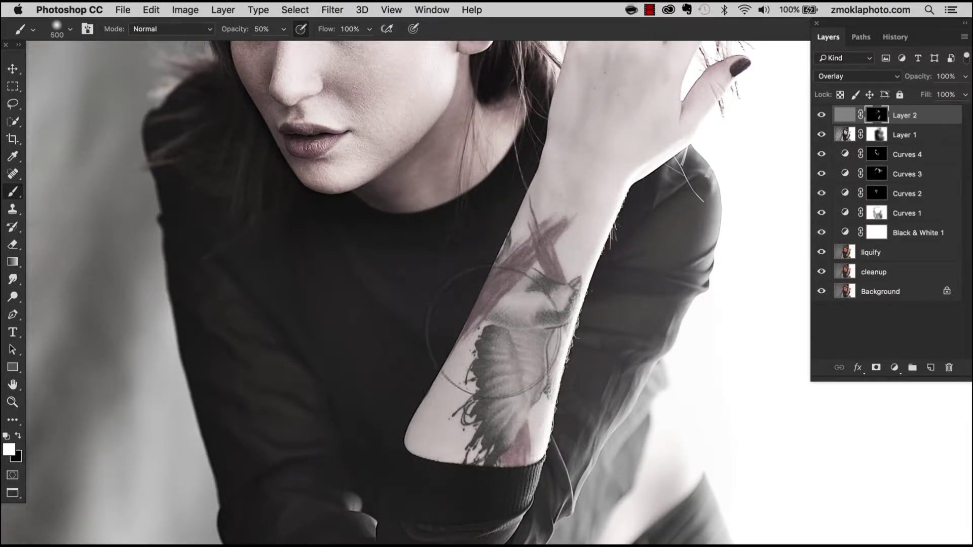
{"action": "scroll", "coordinate": [510, 438], "scroll_direction": "down", "scroll_amount": 5}
{"action": "scroll", "coordinate": [509, 438], "scroll_direction": "right", "scroll_amount": 2}
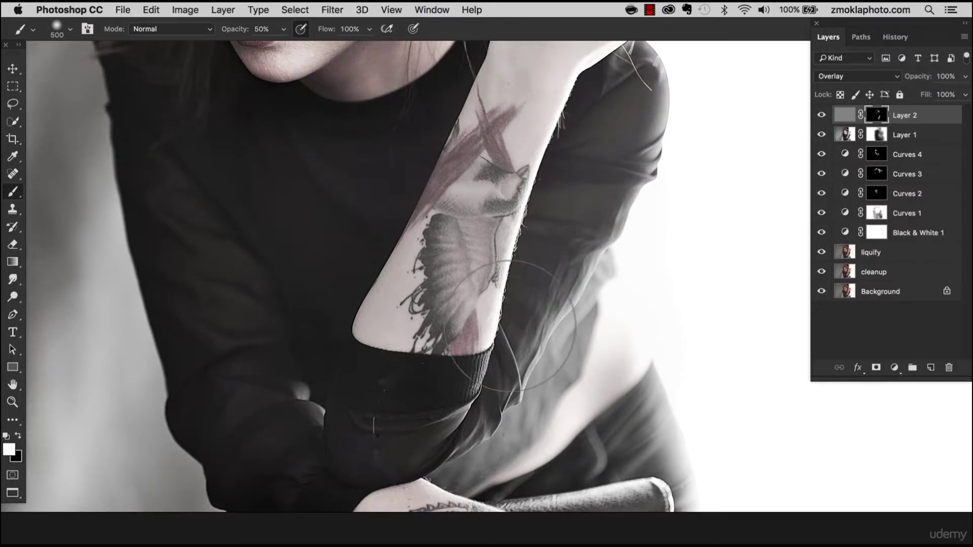
Zoom in on the tattoo, resize the brush between 250 and 500 px, and pan around the arm
{"action": "key", "text": "super+equal"}
{"action": "scroll", "coordinate": [509, 326], "scroll_direction": "down", "scroll_amount": 5}
{"action": "scroll", "coordinate": [509, 326], "scroll_direction": "left", "scroll_amount": 2}
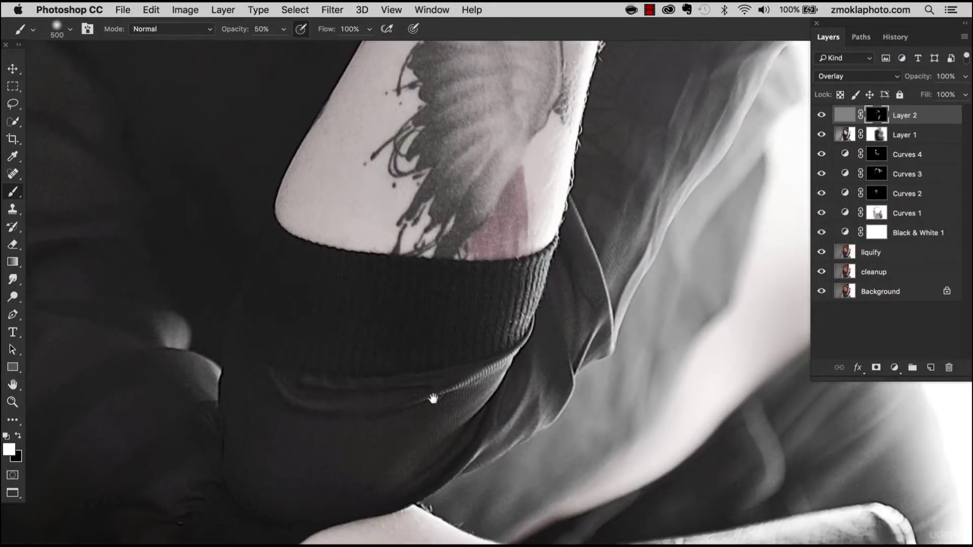
{"action": "key", "text": "bracketleft"}
{"action": "key", "text": "bracketleft"}
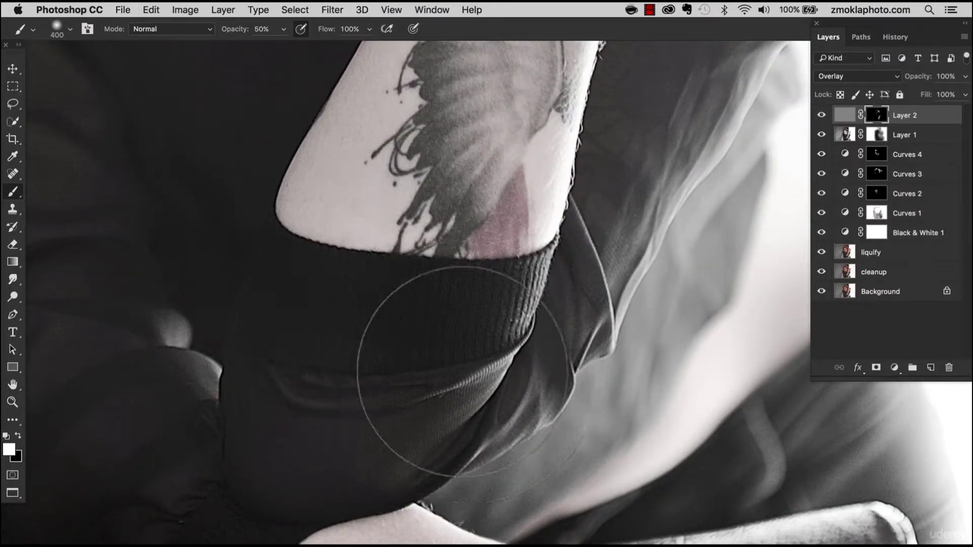
{"action": "key", "text": "bracketleft"}
{"action": "key", "text": "bracketright"}
{"action": "key", "text": "bracketright"}
{"action": "key", "text": "bracketright"}
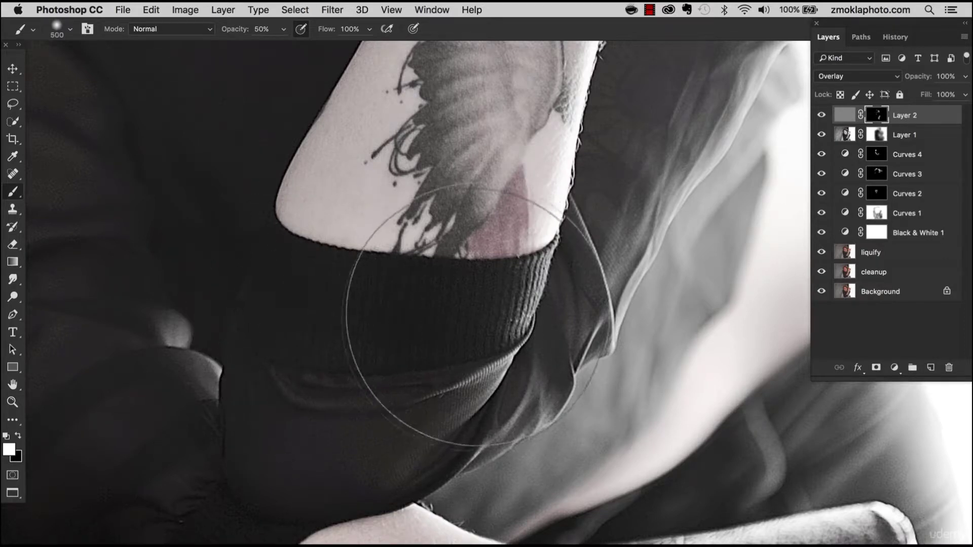
{"action": "key", "text": "ctrl+minus"}
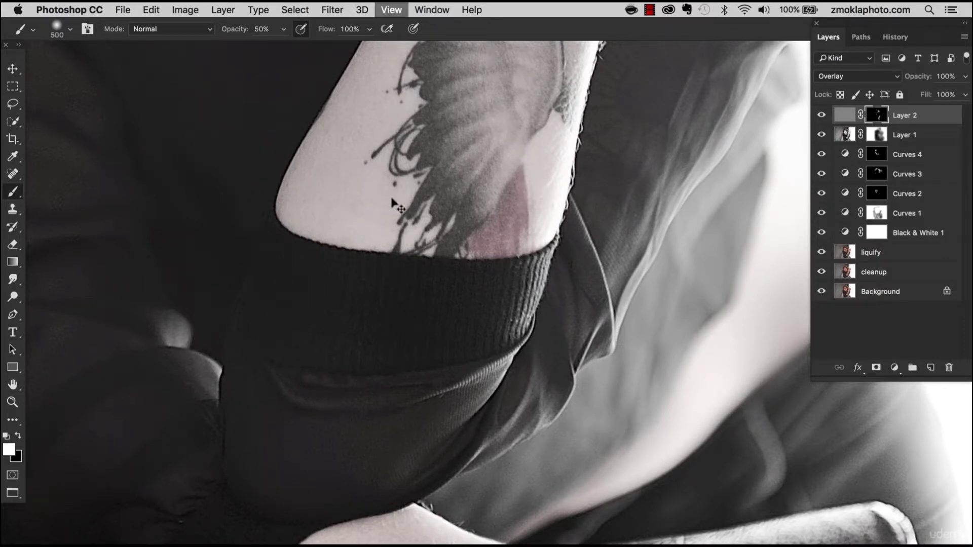
{"action": "scroll", "coordinate": [566, 198], "scroll_direction": "up", "scroll_amount": 5}
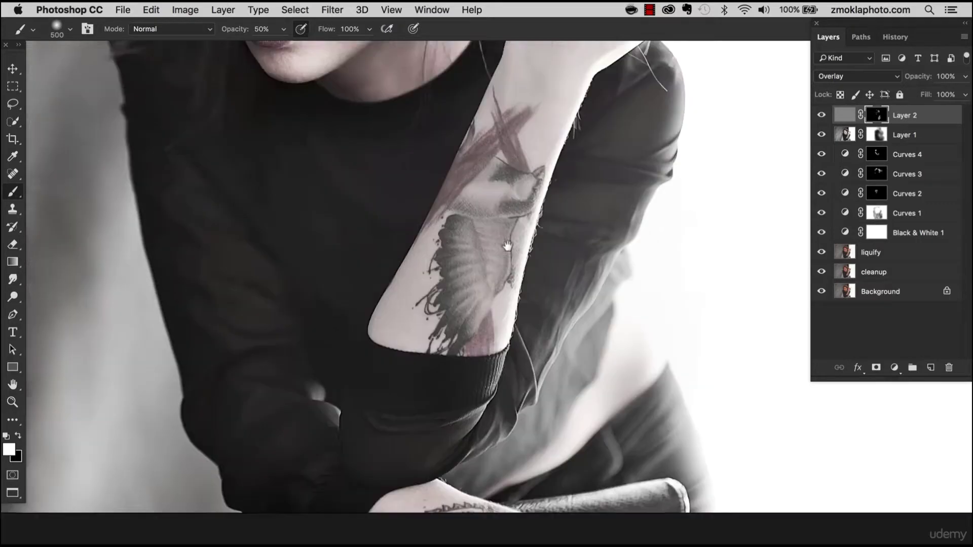
{"action": "scroll", "coordinate": [571, 189], "scroll_direction": "up", "scroll_amount": 3}
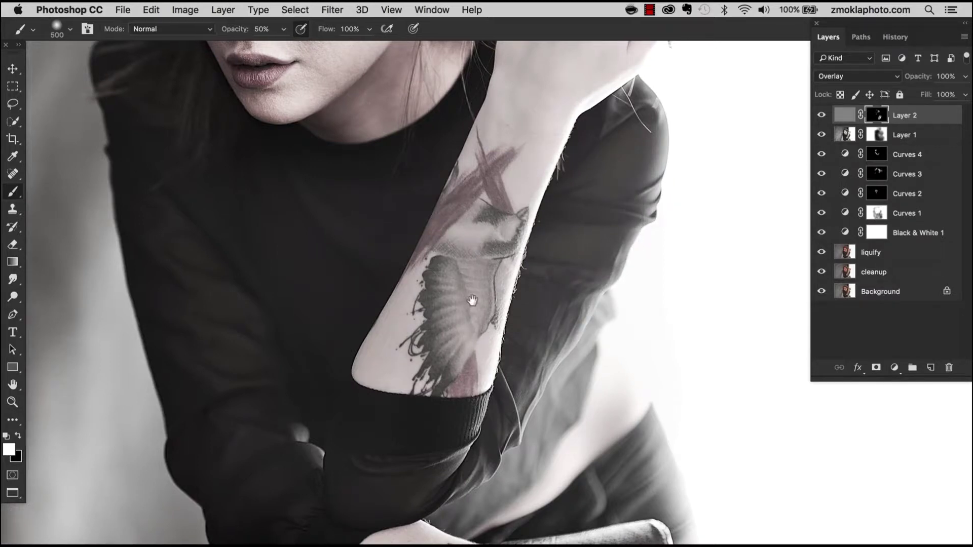
{"action": "left_click_drag", "start_coordinate": [472, 298], "coordinate": [565, 293]}
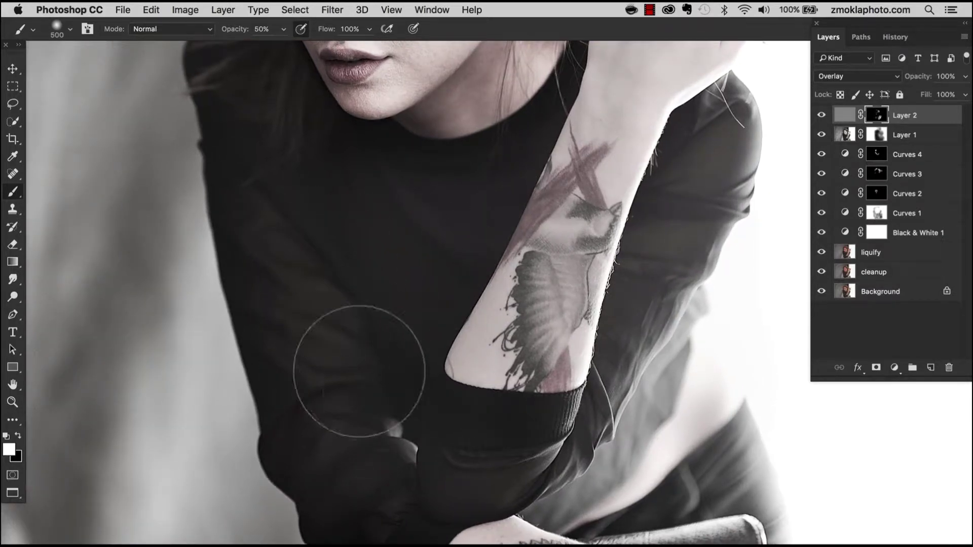
{"action": "left_click_drag", "start_coordinate": [343, 352], "coordinate": [358, 258]}
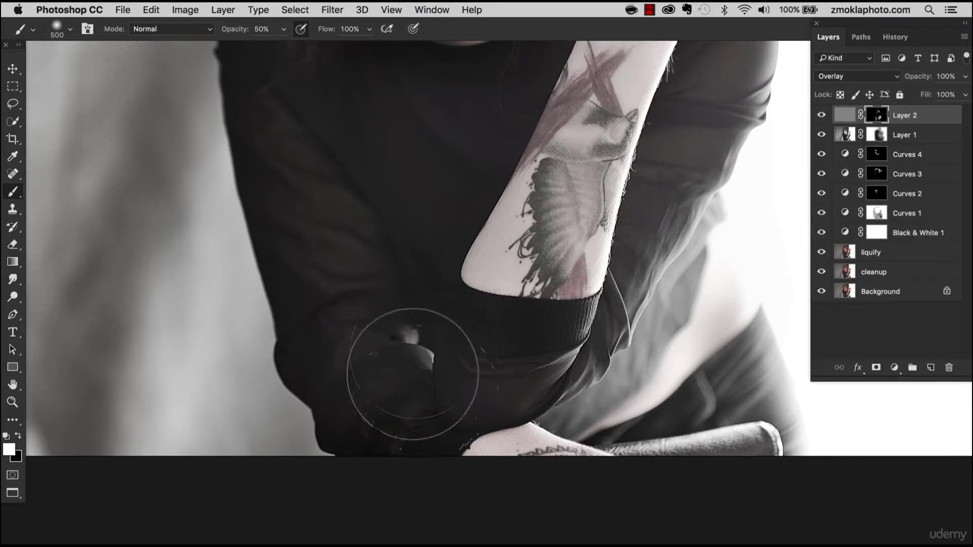
{"action": "left_click_drag", "start_coordinate": [507, 253], "coordinate": [456, 436]}
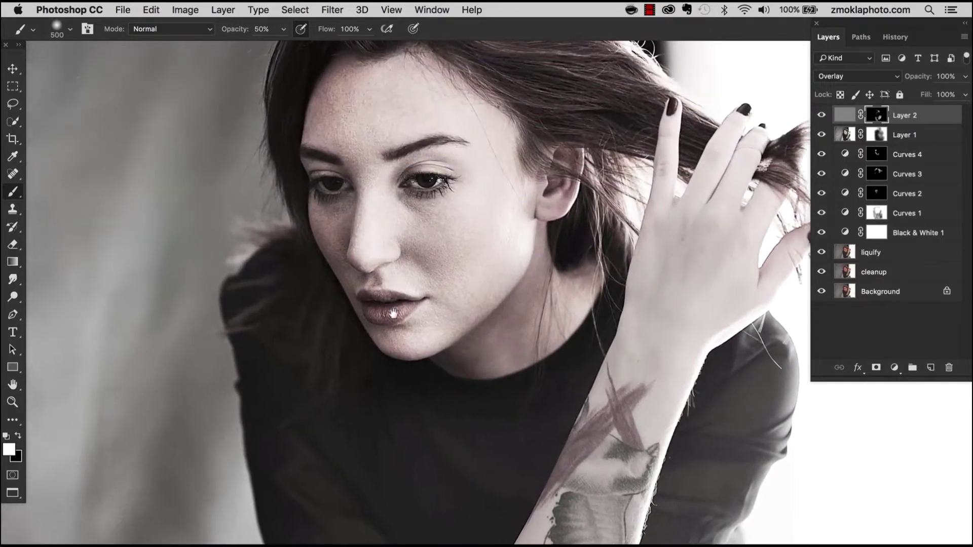
Fit the whole portrait on screen and nudge it slightly left
{"action": "key", "text": "ctrl+0"}
{"action": "left_click_drag", "start_coordinate": [540, 236], "coordinate": [515, 232]}
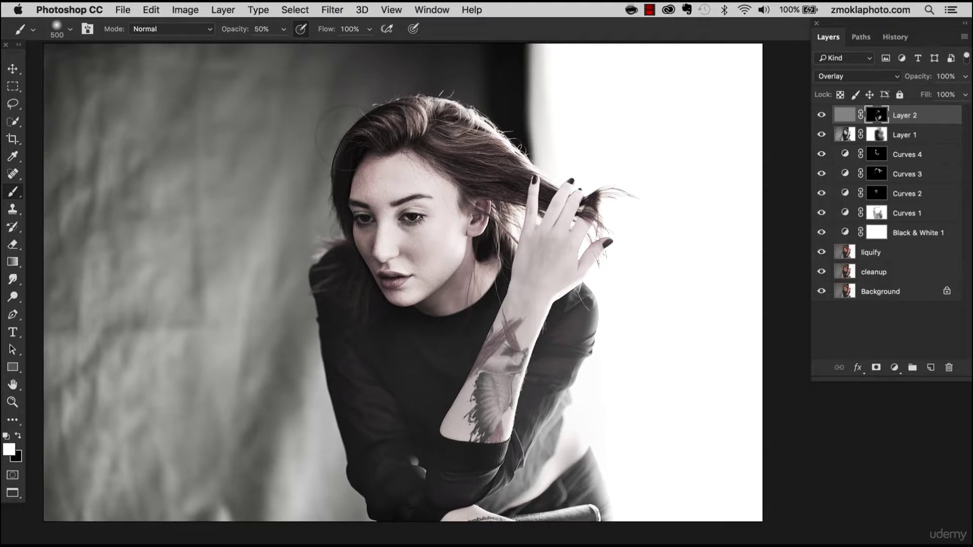
Switch to the Move tool
{"action": "key", "text": "v"}
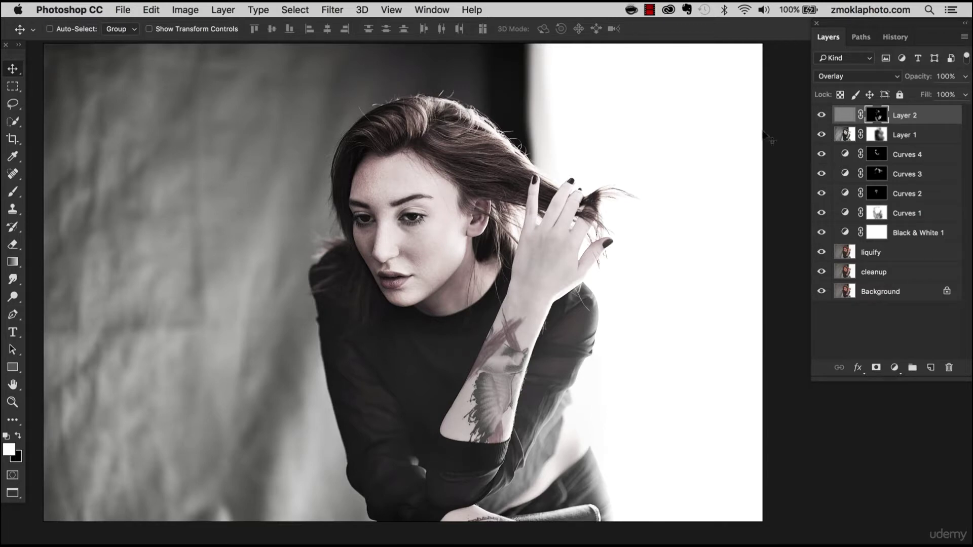
Select Layer 2 through cleanup, group them into Group 1, and hide the group
{"action": "left_click", "coordinate": [887, 275], "text": "shift"}
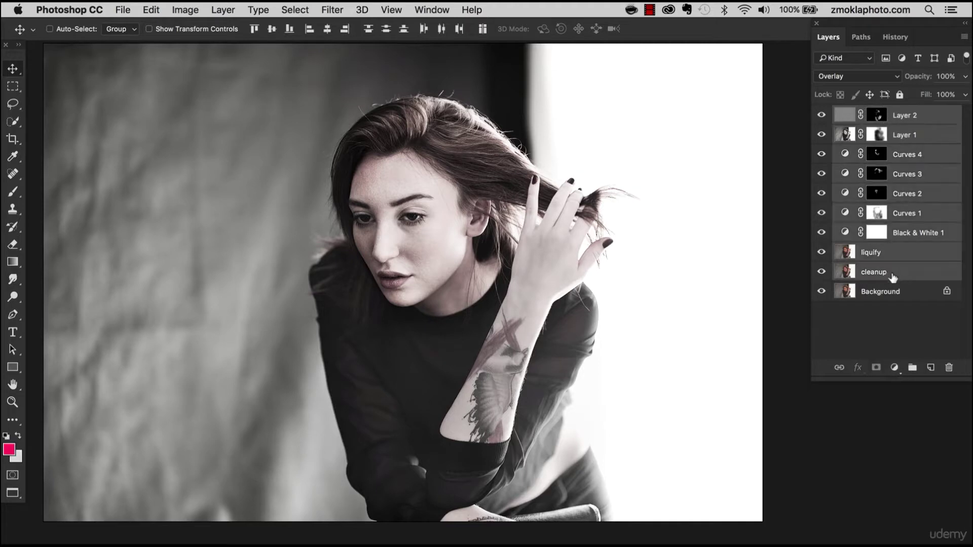
{"action": "key", "text": "ctrl+g"}
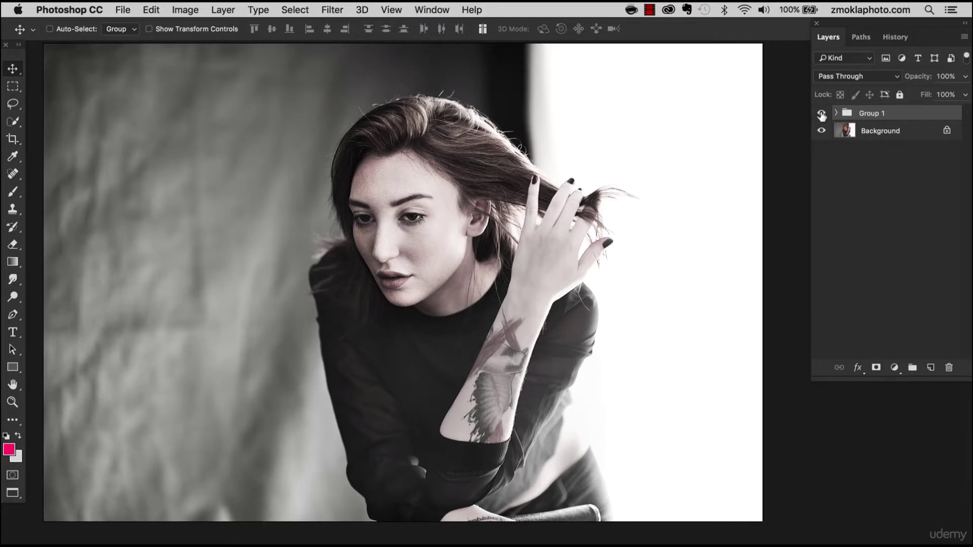
{"action": "left_click", "coordinate": [821, 114]}
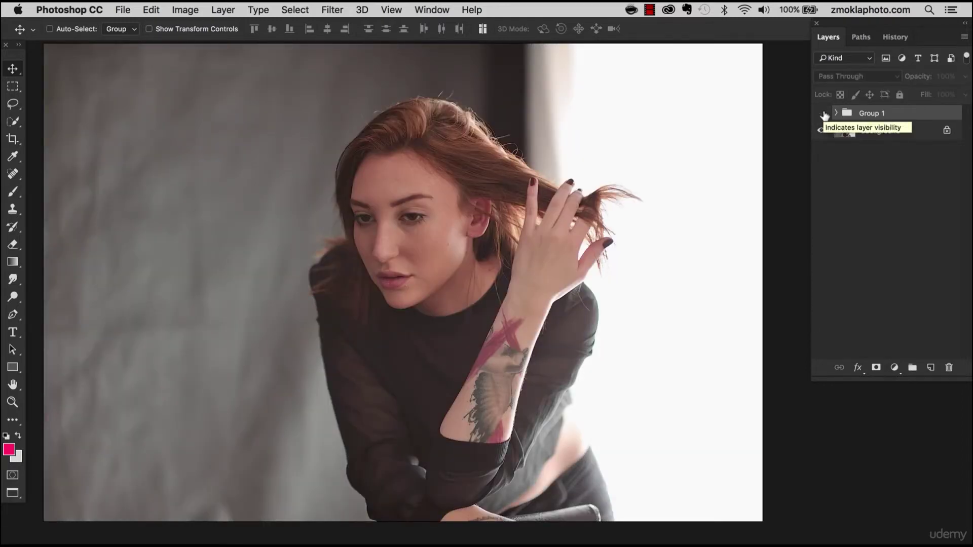
Toggle Group 1's visibility repeatedly to compare before and after, ending with it shown
{"action": "left_click", "coordinate": [822, 113]}
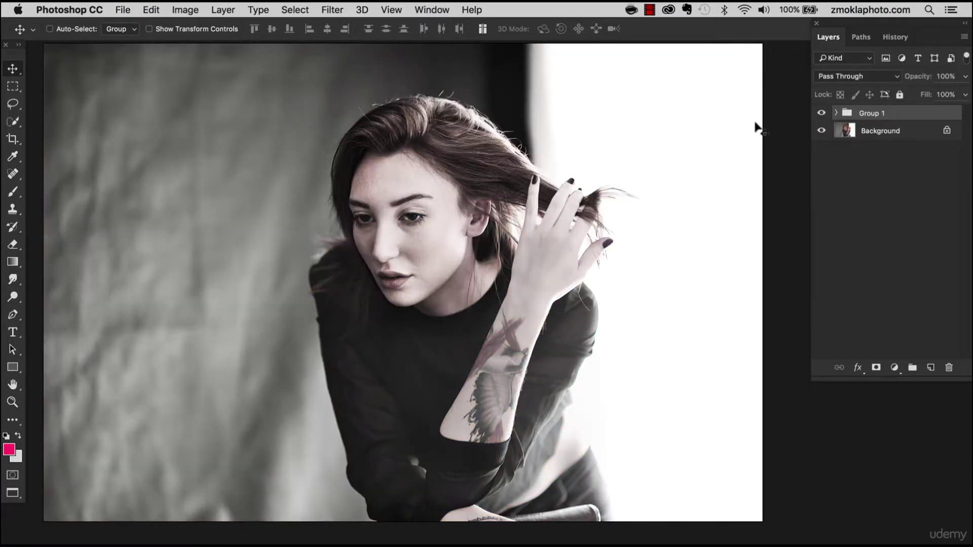
{"action": "left_click", "coordinate": [821, 114]}
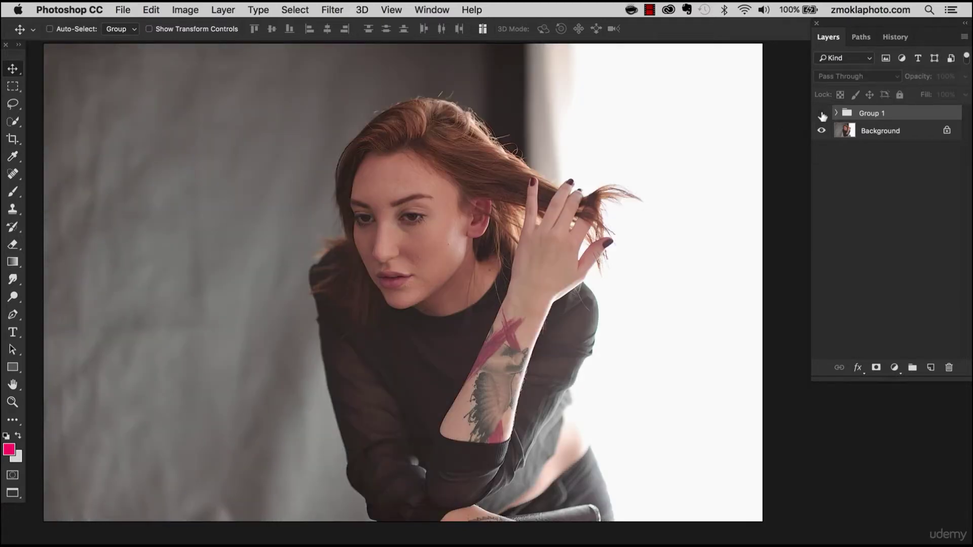
{"action": "left_click", "coordinate": [821, 113]}
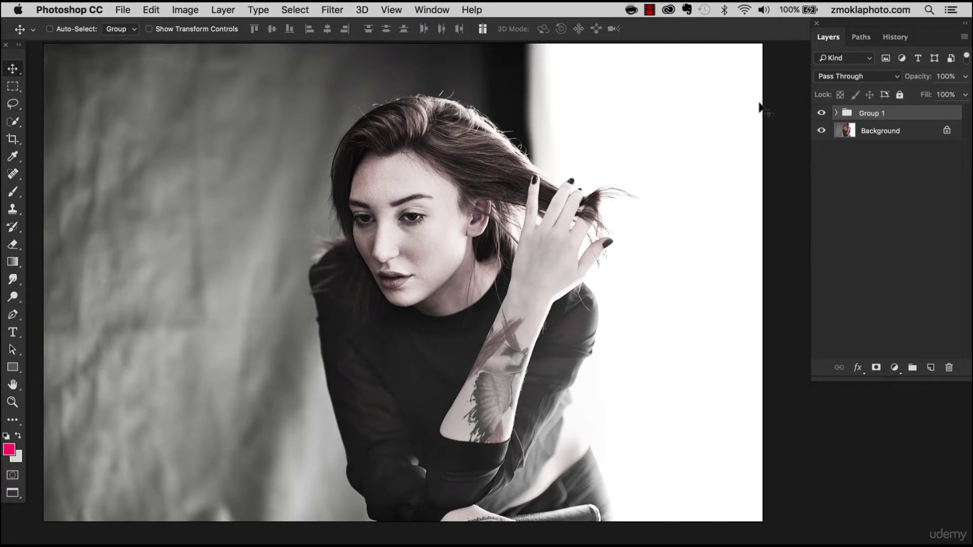
{"action": "left_click", "coordinate": [820, 113]}
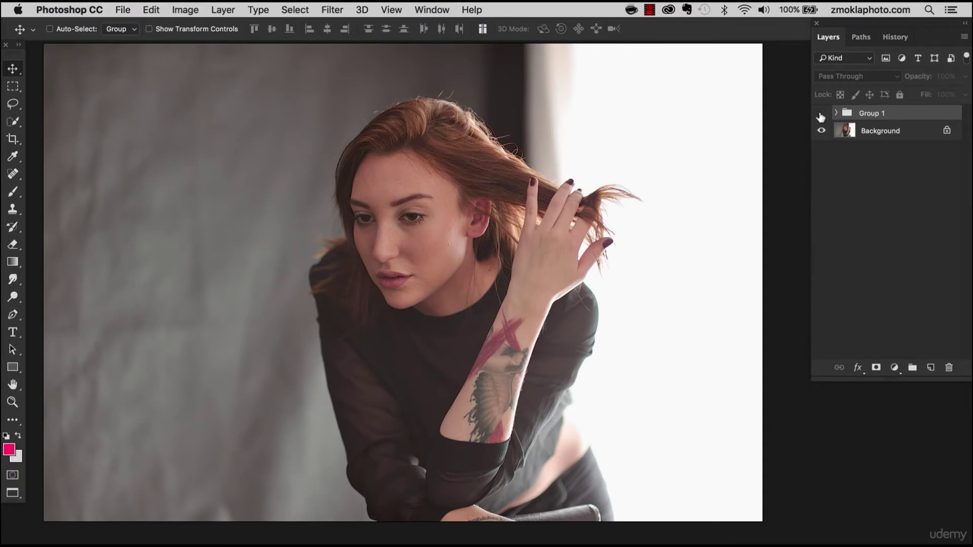
{"action": "left_click", "coordinate": [821, 113]}
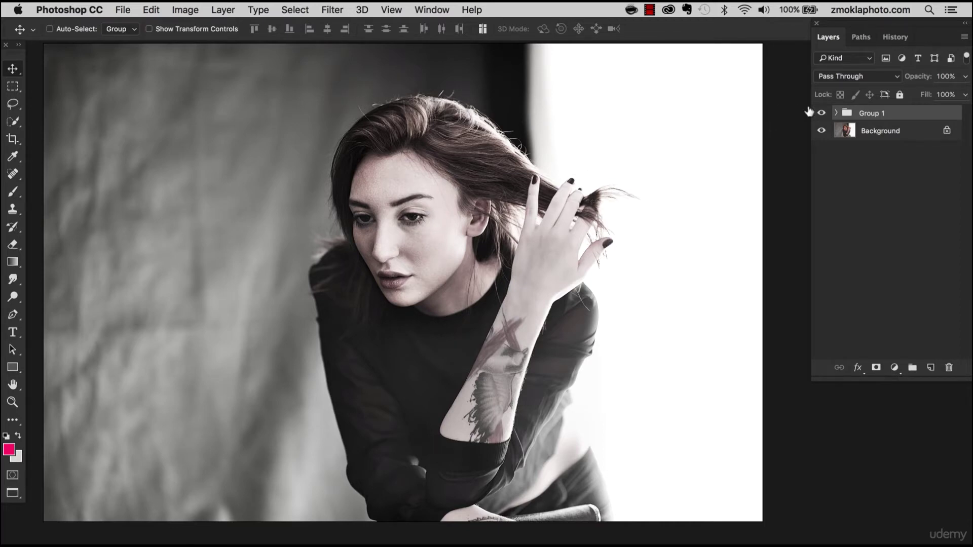
{"action": "left_click", "coordinate": [821, 114]}
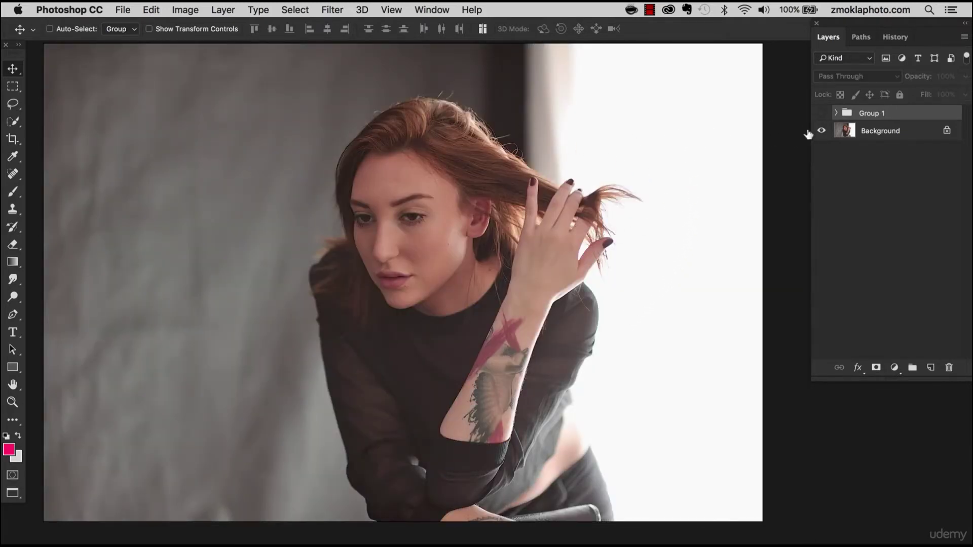
{"action": "left_click", "coordinate": [822, 114]}
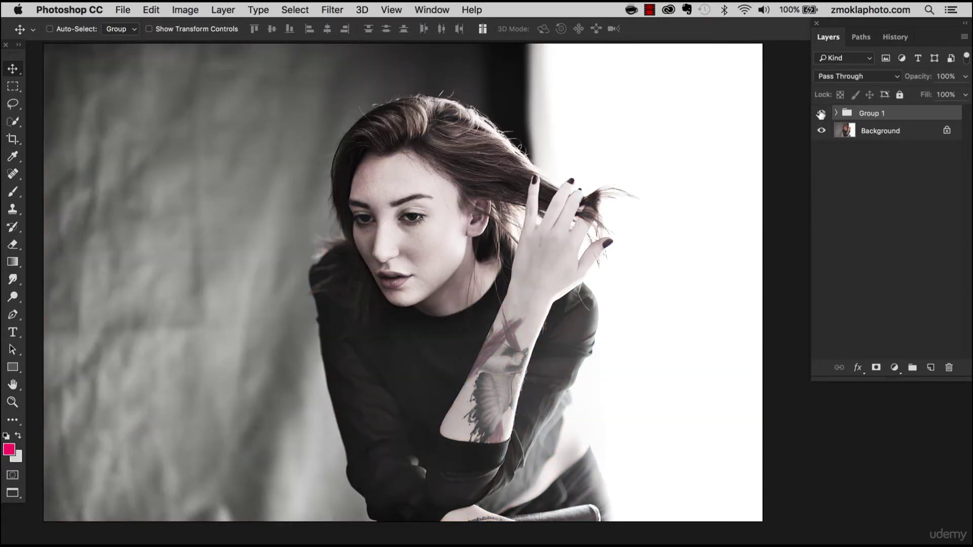
{"action": "left_click", "coordinate": [822, 114]}
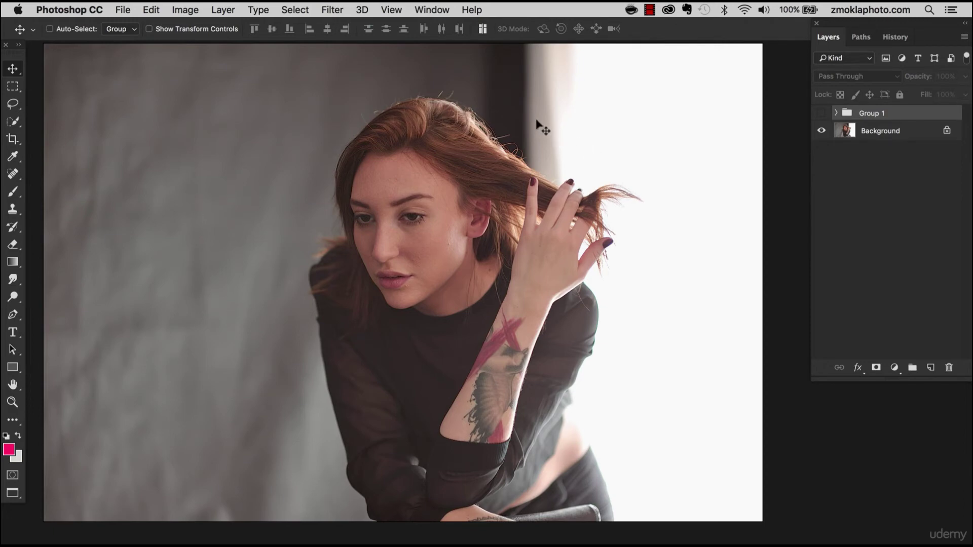
{"action": "left_click", "coordinate": [821, 117]}
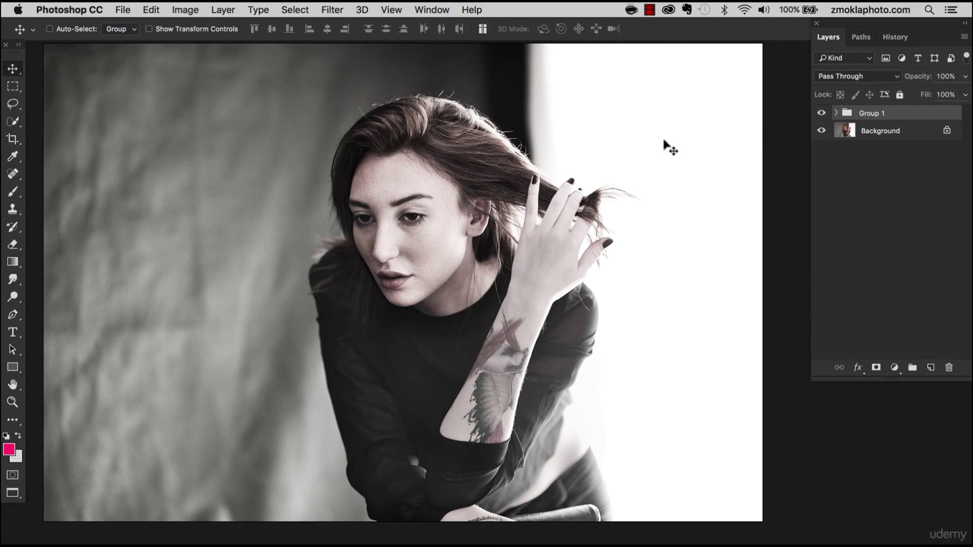
{"action": "left_click", "coordinate": [821, 114]}
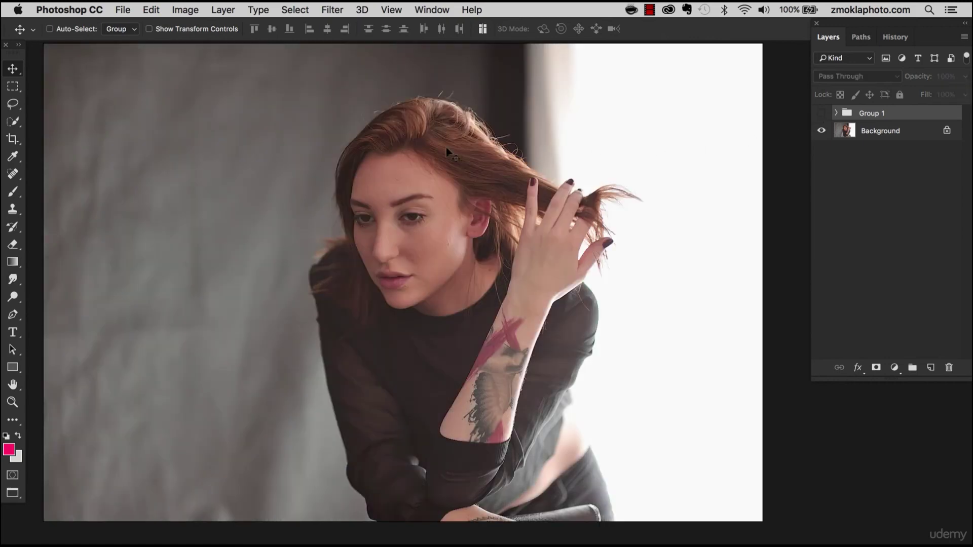
{"action": "left_click", "coordinate": [822, 114]}
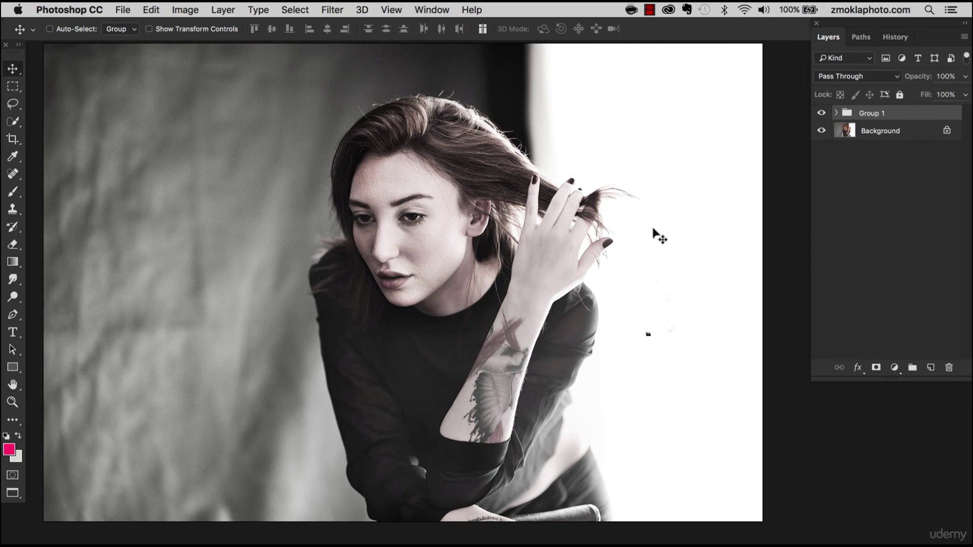